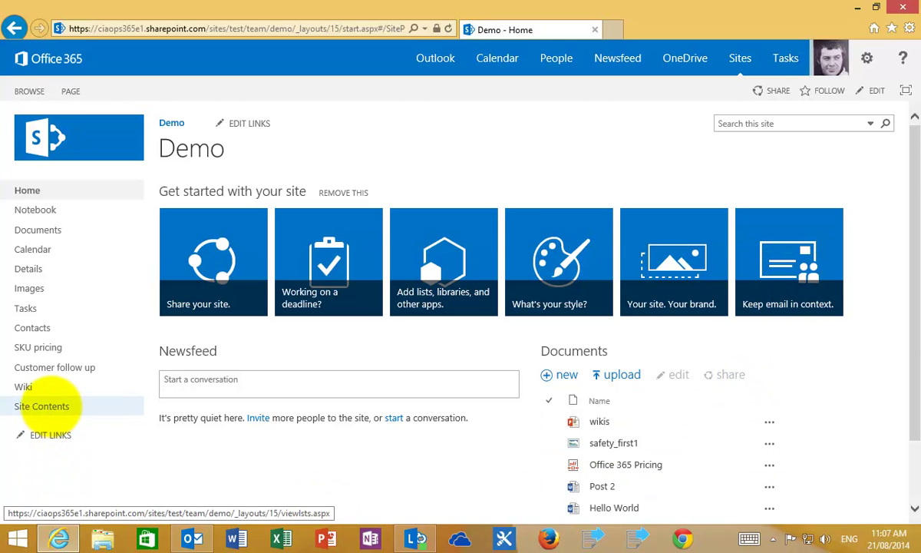
Step: Add the Site Mailbox app to the Demo site from its site contents
click(42, 406)
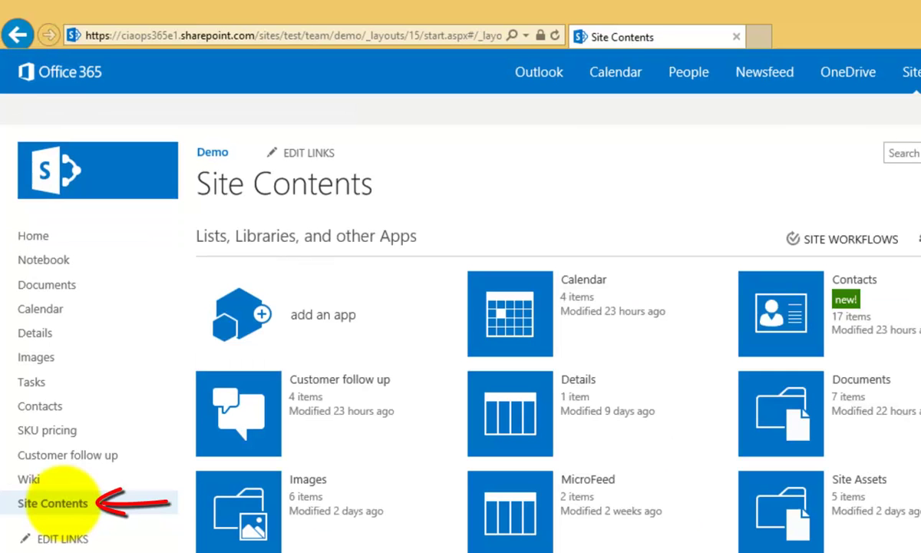
click(236, 316)
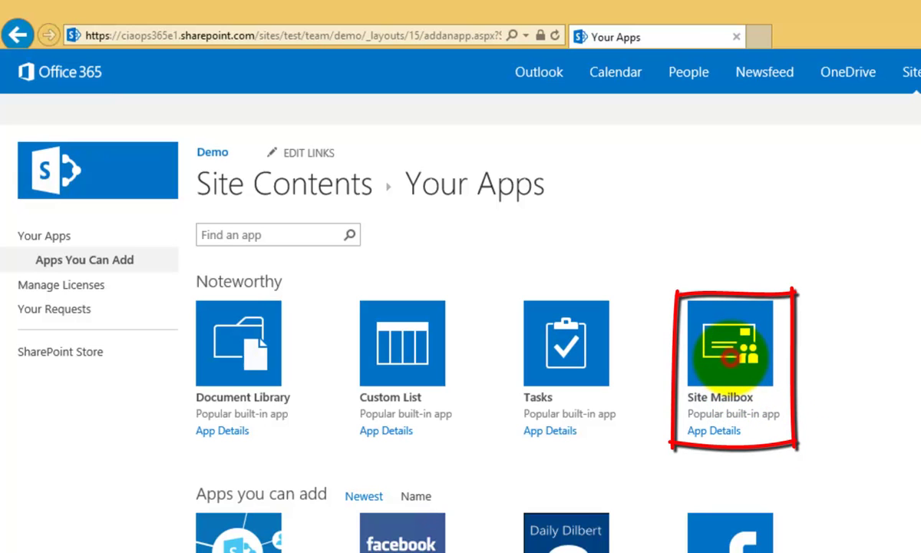
click(730, 356)
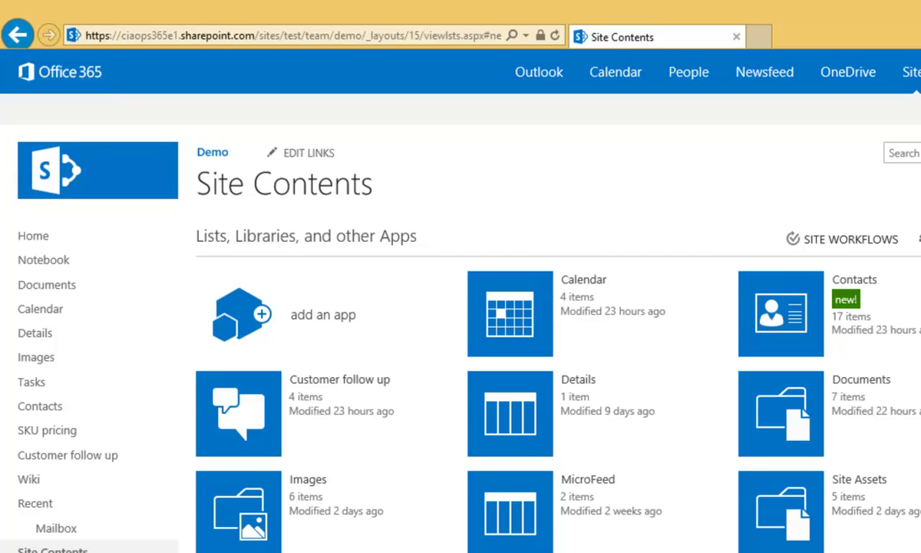
Step: Create the site mailbox from the newly added Site Mailbox app, and return to the SharePoint site
scroll(461, 345, down, 1)
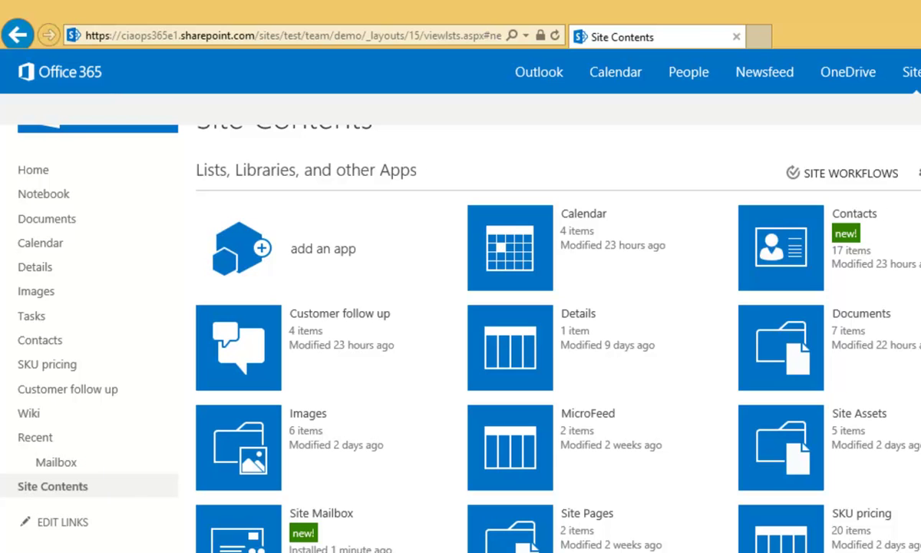
click(253, 537)
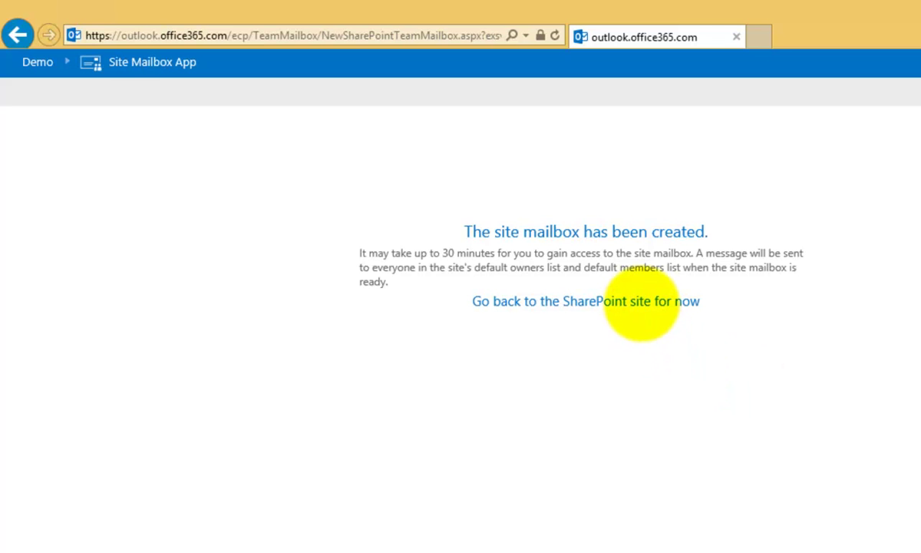
click(641, 305)
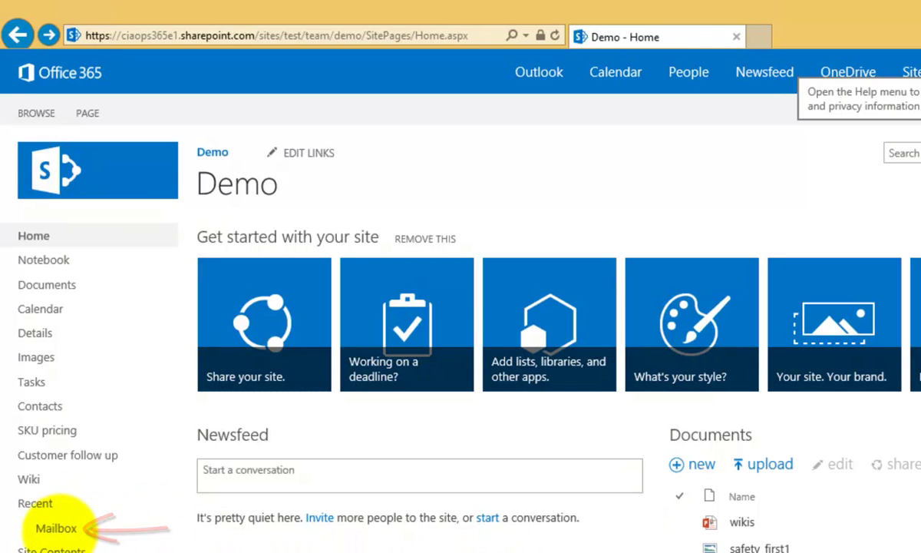
Step: Open the Demo site's mailbox and save its time zone as (UTC+10:00) Canberra, Melbourne, Sydney
click(56, 528)
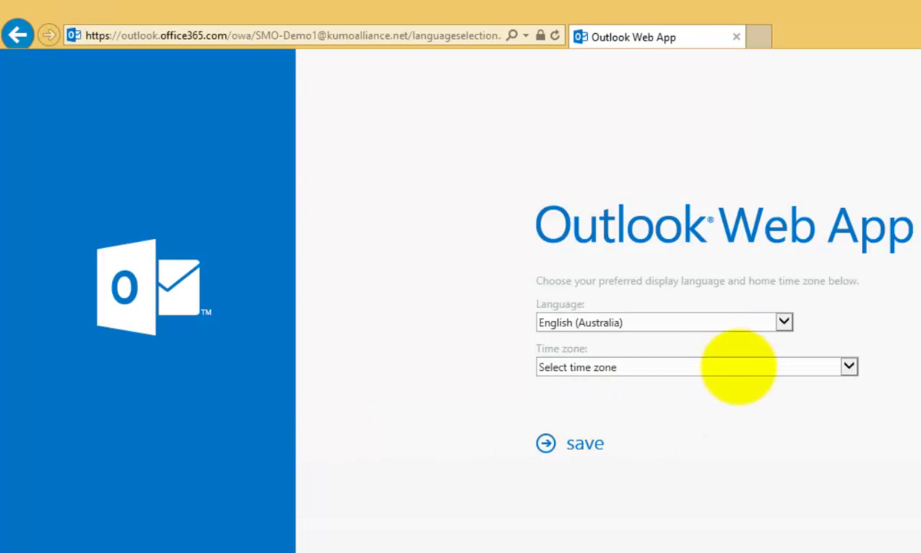
click(739, 366)
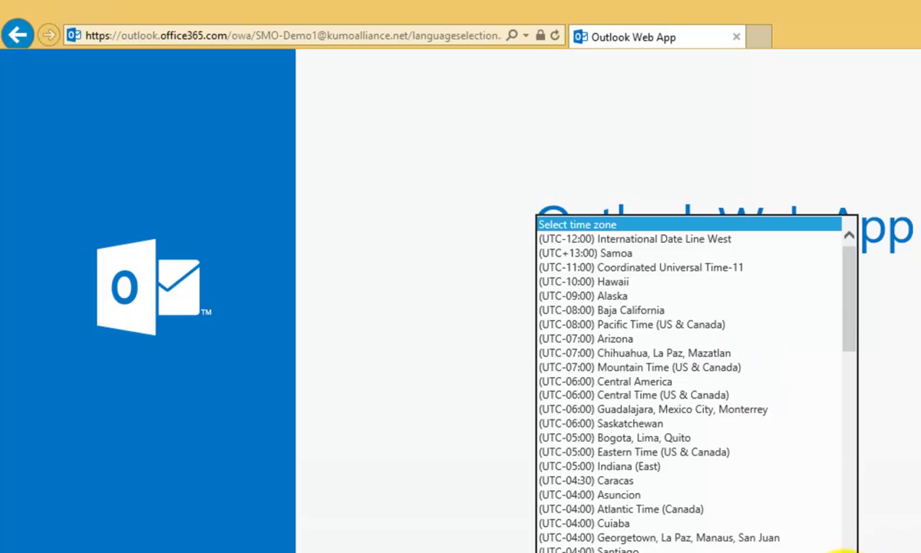
scroll(844, 549, down, 10)
scroll(844, 550, down, 10)
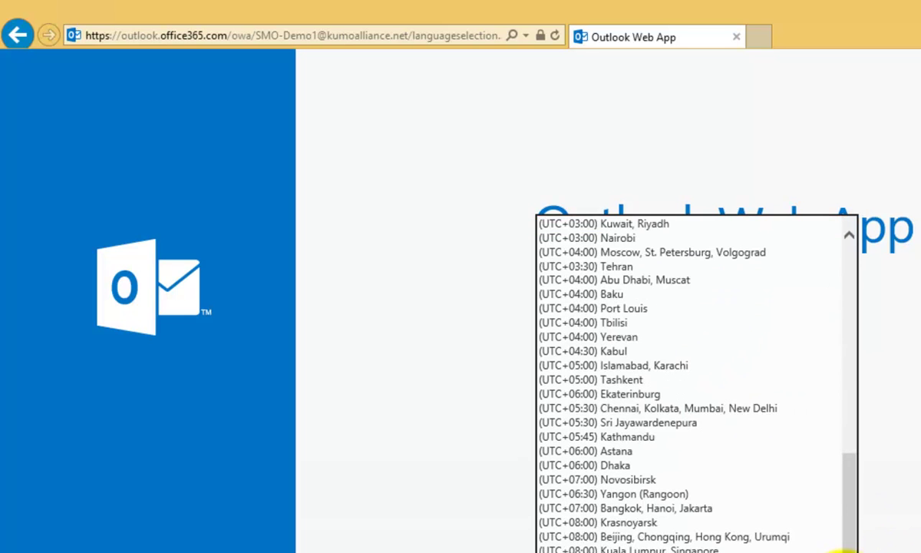
scroll(844, 549, down, 5)
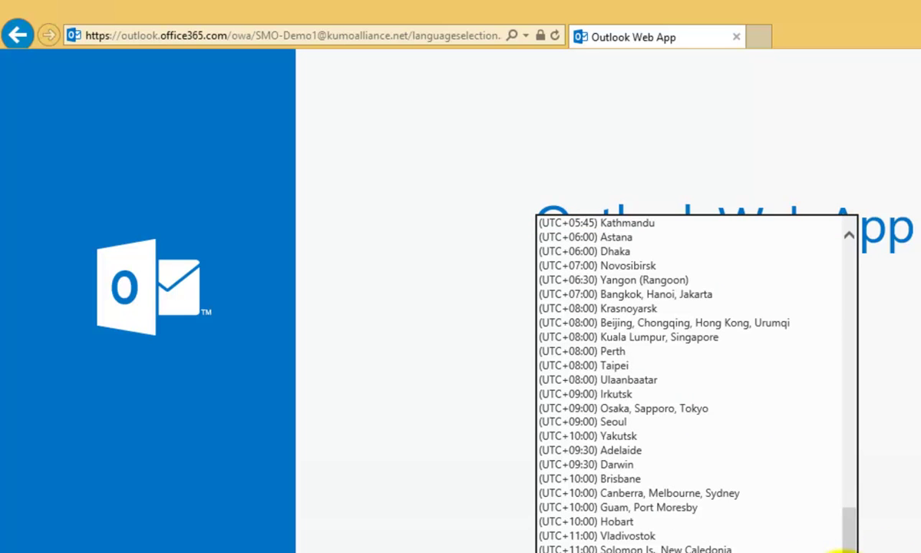
click(756, 493)
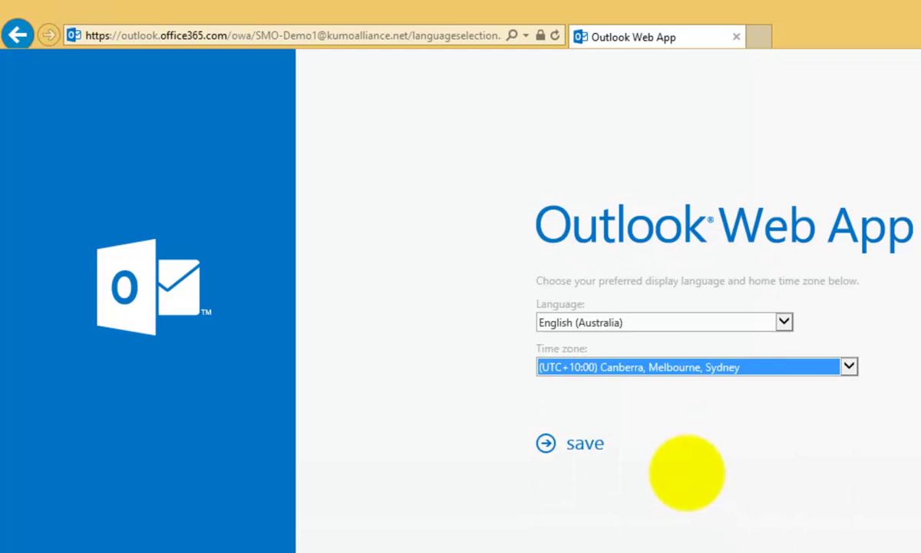
click(589, 441)
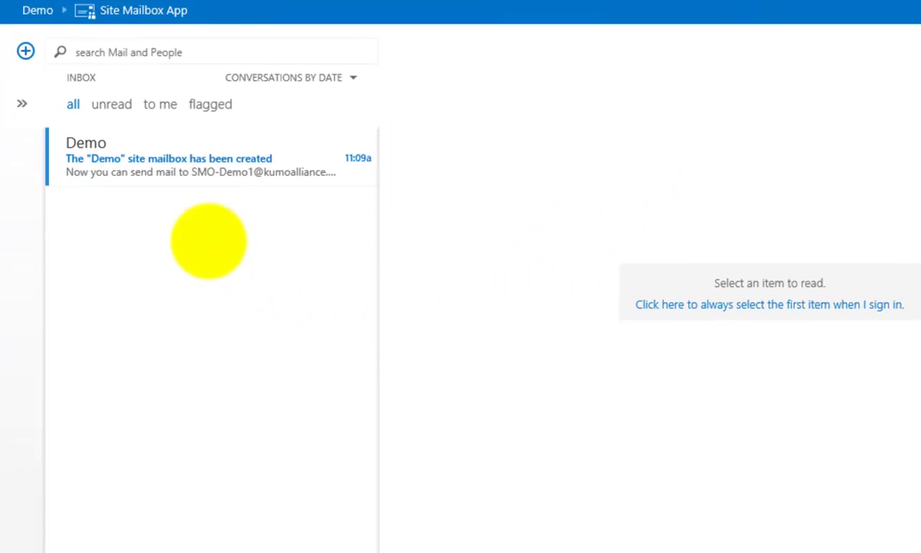
Step: Read the message about the site mailbox's creation, go back to the Demo site, and reopen the mailbox from there
click(196, 163)
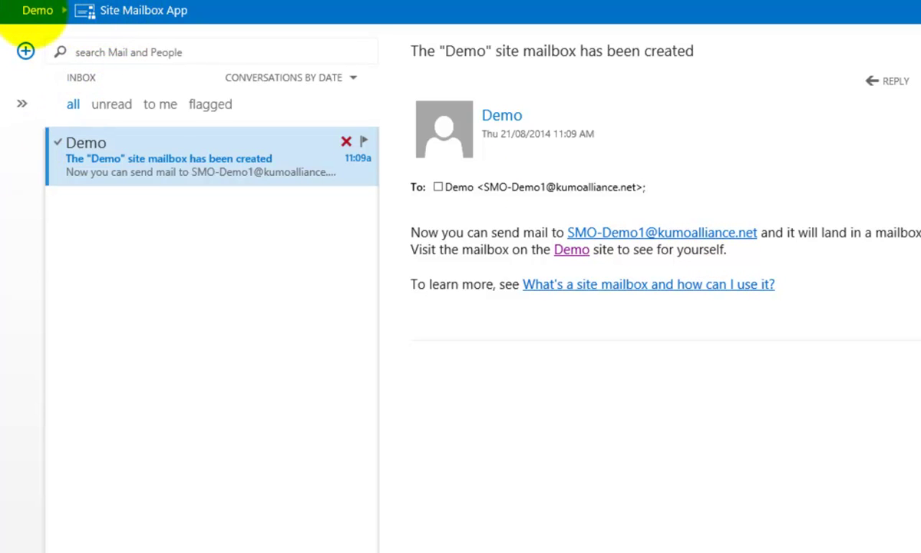
click(32, 11)
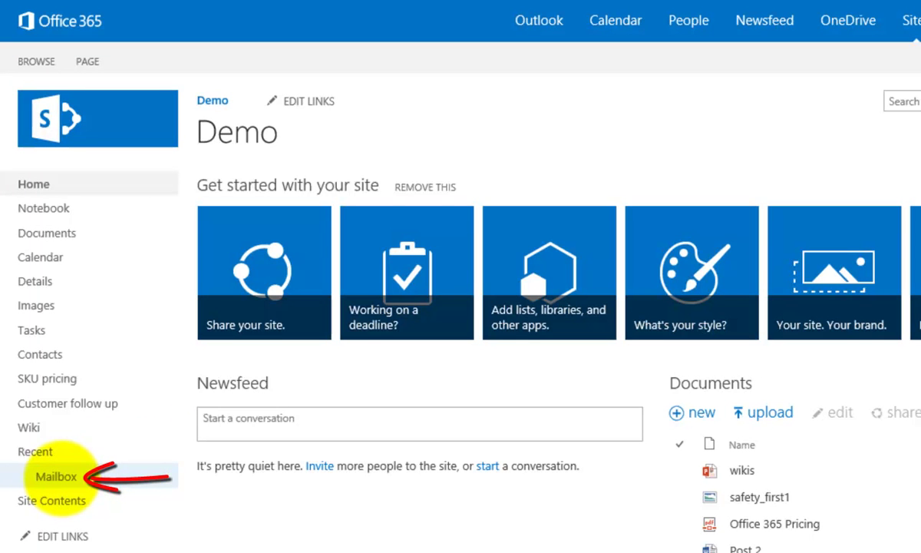
click(56, 476)
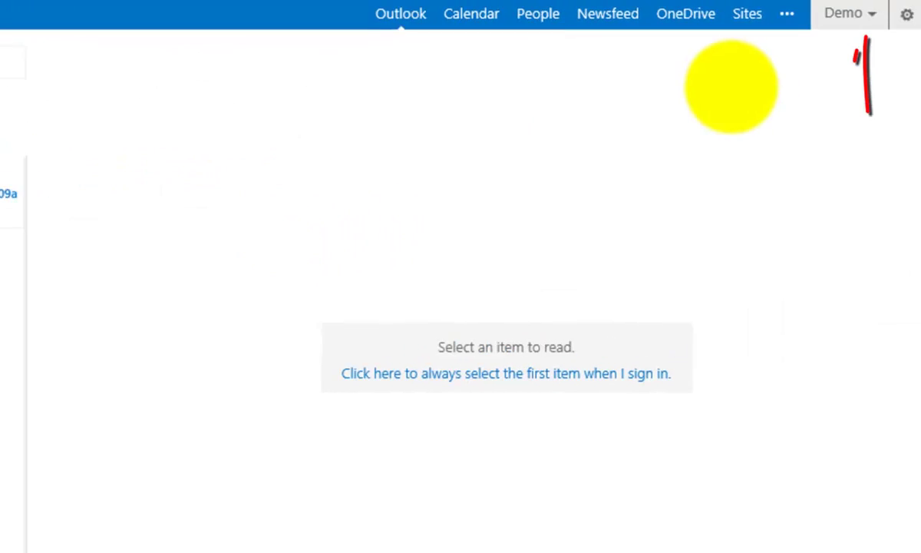
Step: Review the site mailbox's account and email organization options and the help on connecting Outlook, and return to the mailbox
click(865, 15)
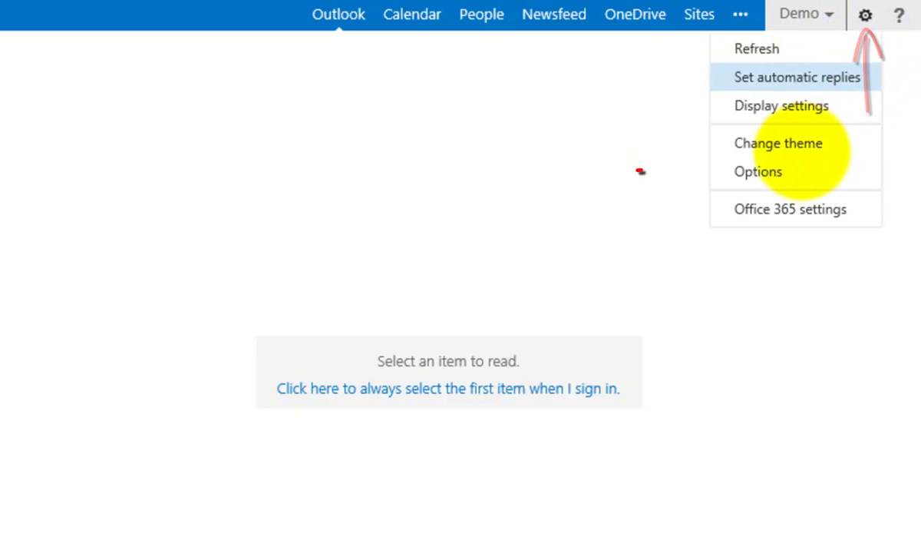
click(772, 171)
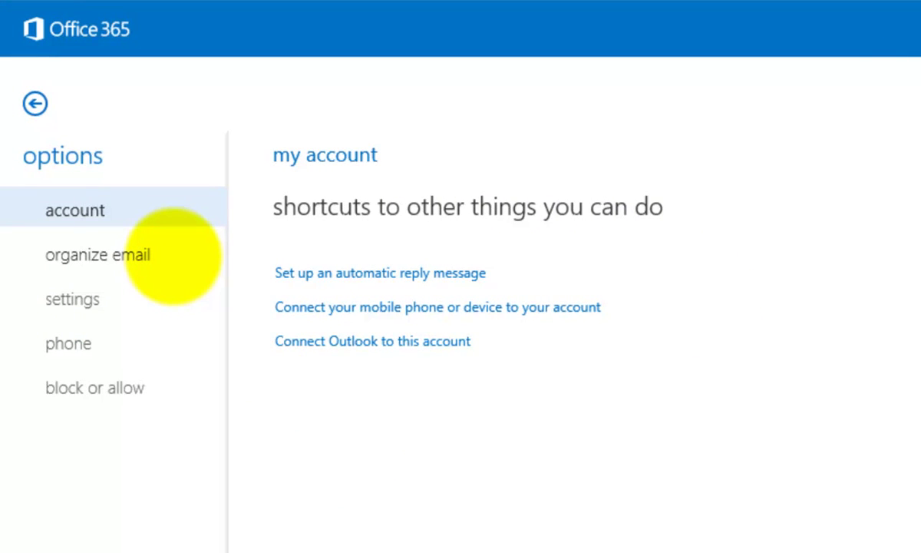
click(173, 255)
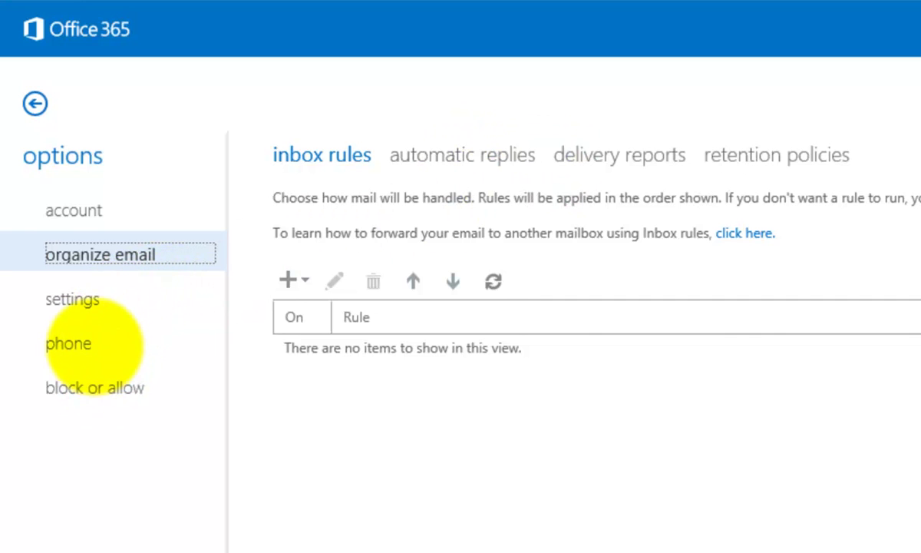
click(102, 213)
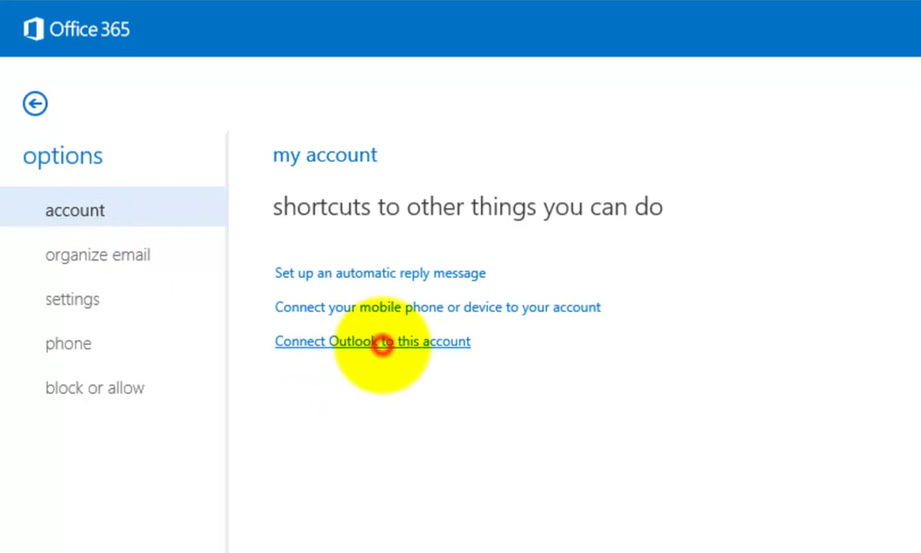
click(382, 343)
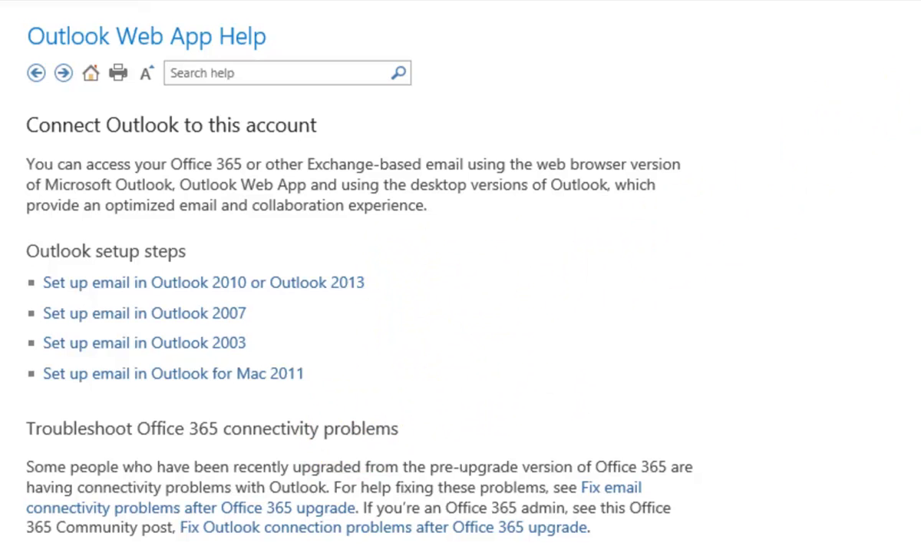
click(591, 22)
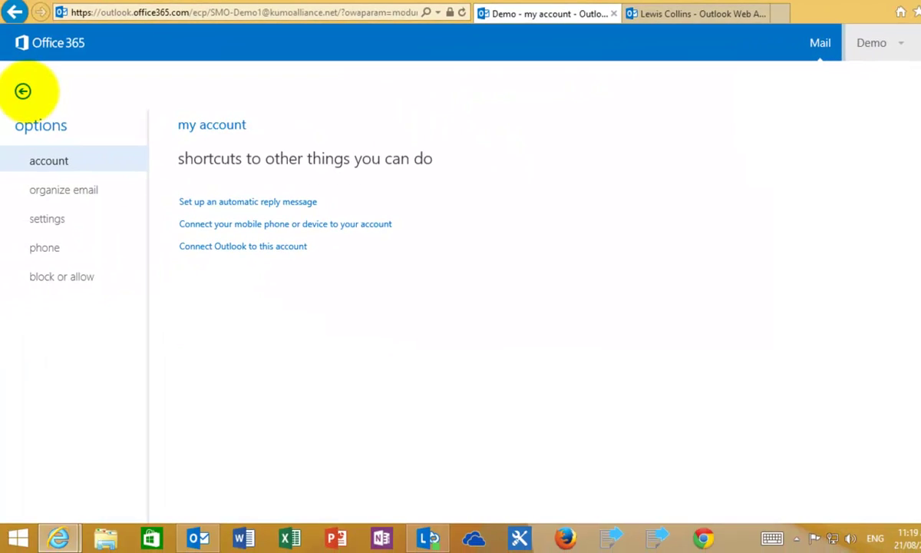
click(23, 90)
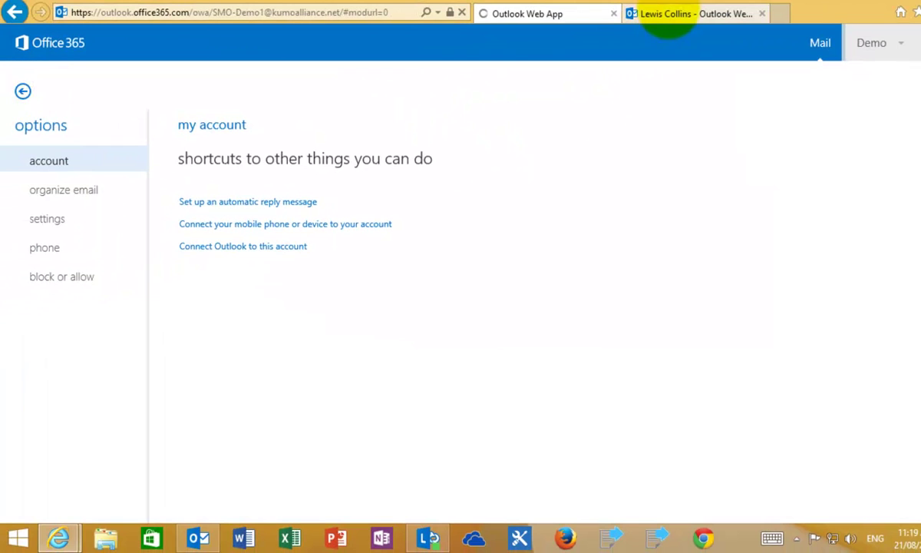
Step: Switch to the personal mailbox in Outlook Web App and open the site mailboxes list in its options
click(666, 13)
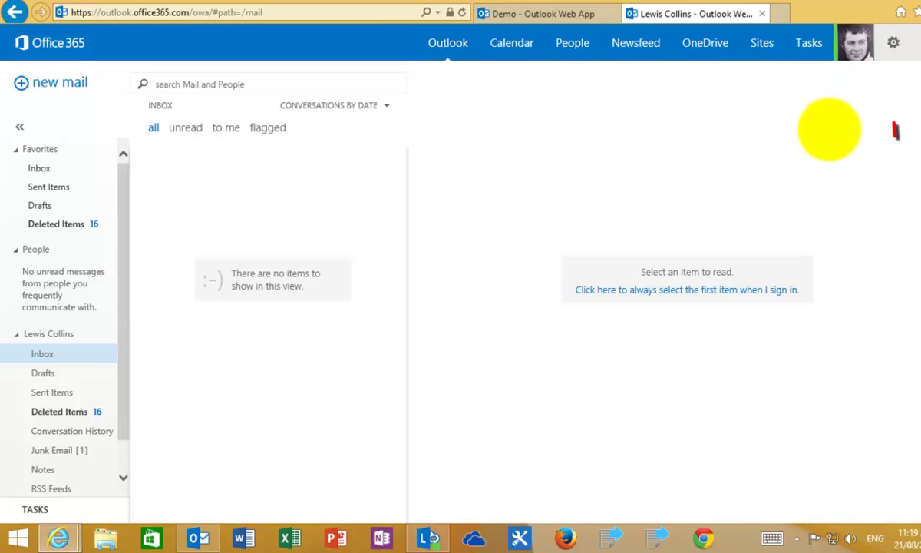
click(893, 43)
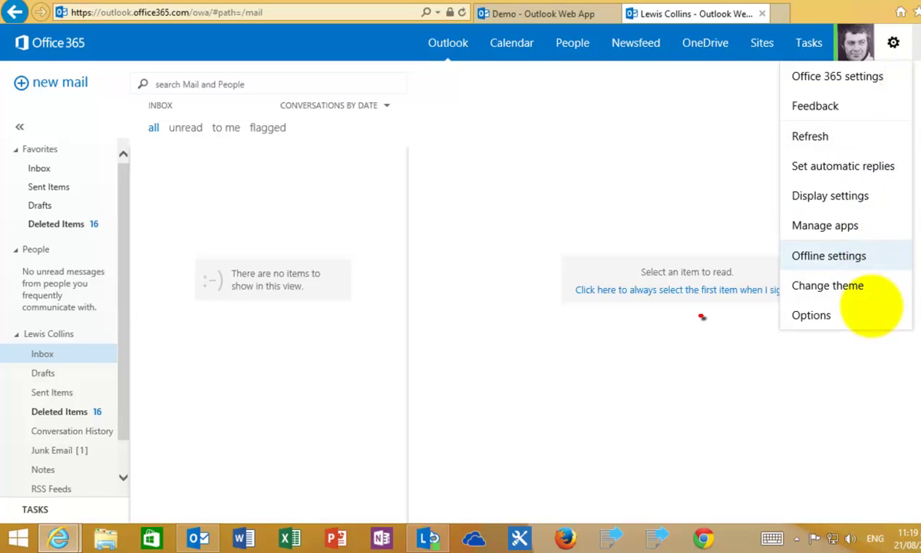
click(813, 315)
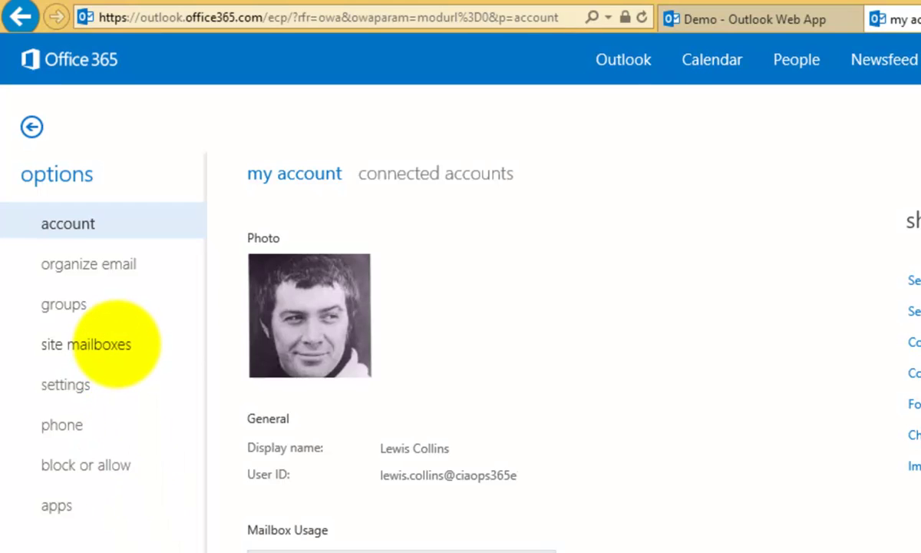
click(115, 344)
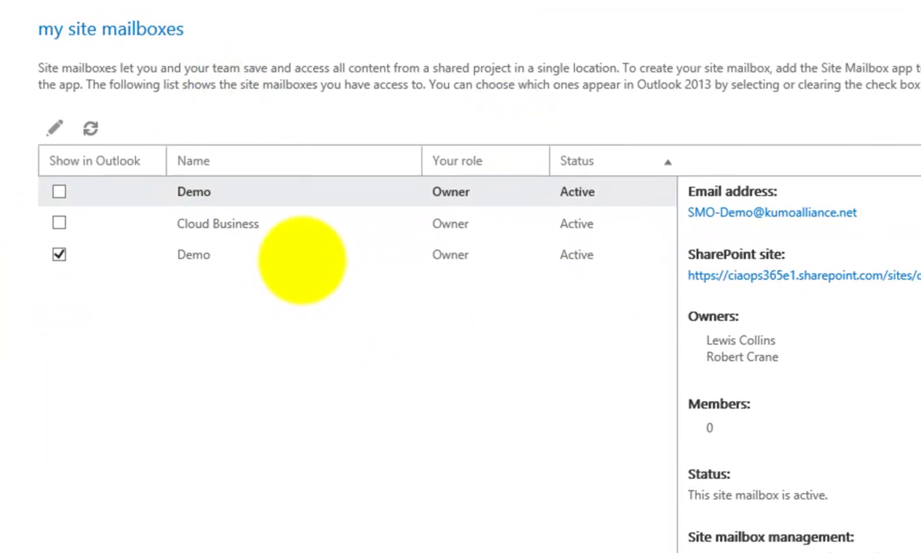
Step: Select the Demo site mailbox enabled for Outlook, review its properties, users and sync status, and close its details
click(301, 258)
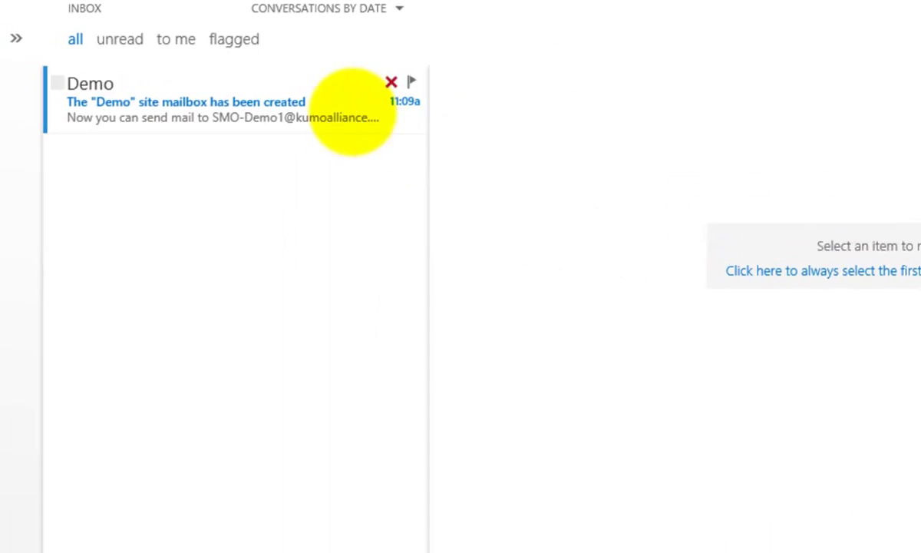
click(333, 103)
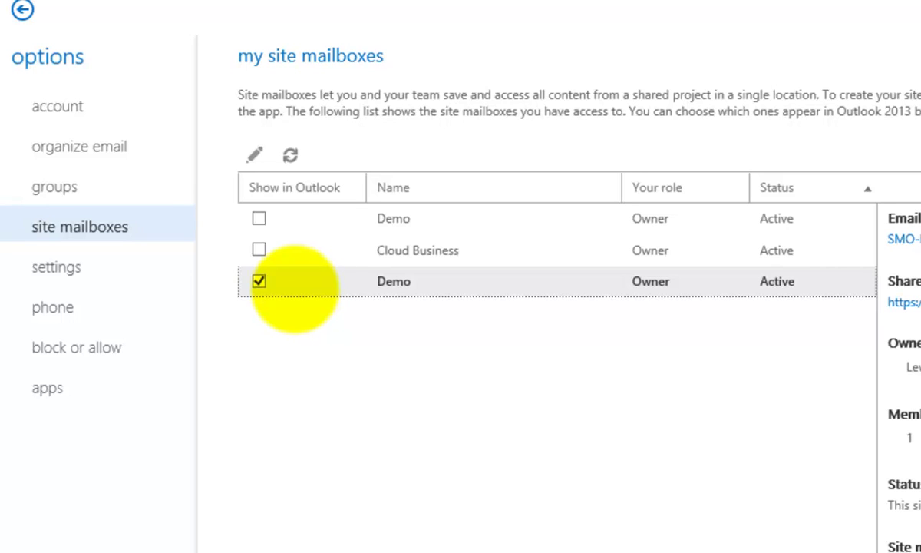
click(255, 154)
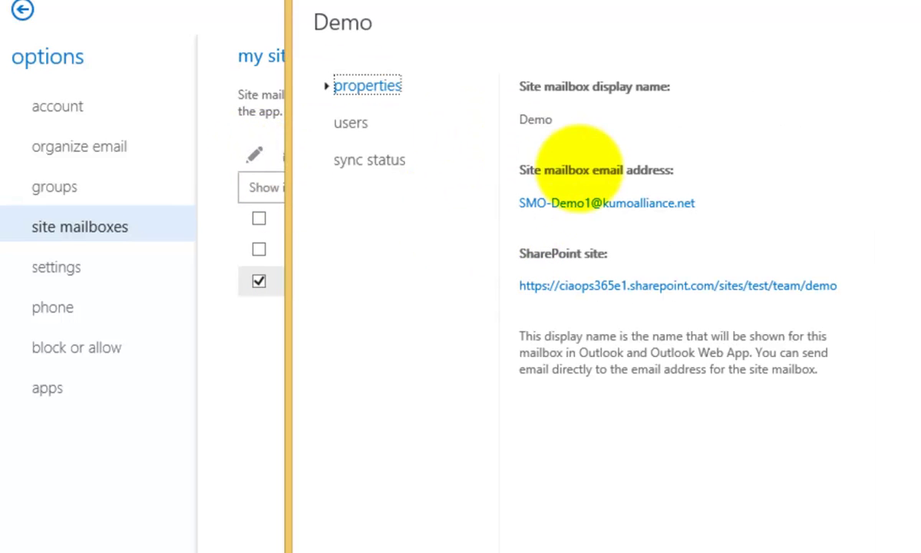
click(360, 121)
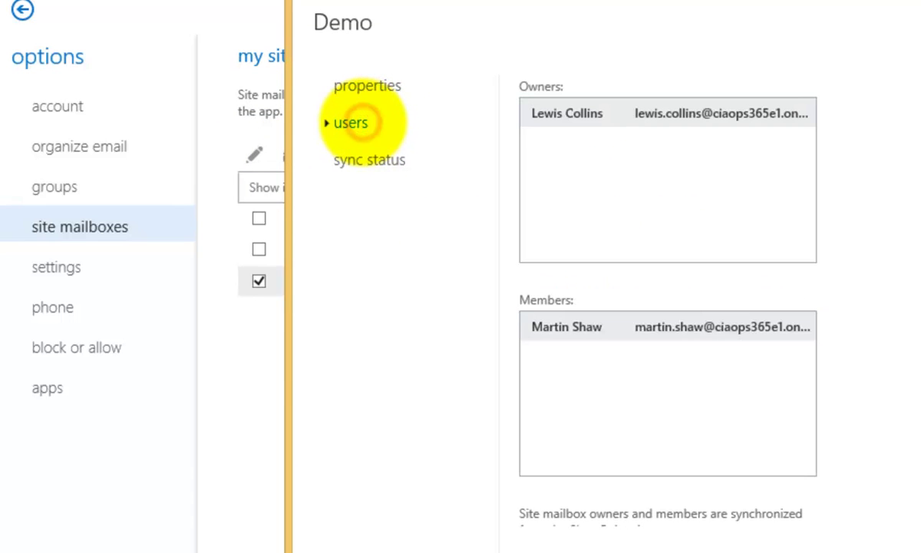
click(372, 160)
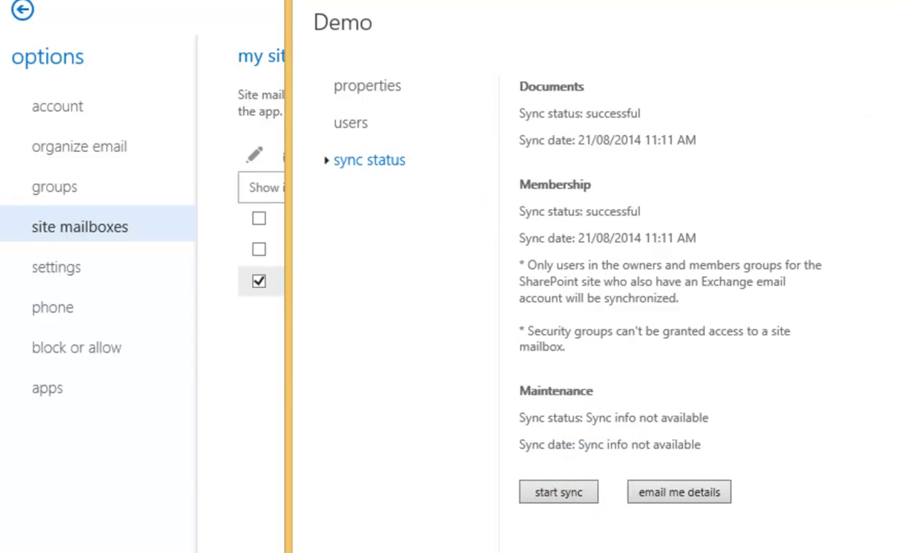
click(914, 11)
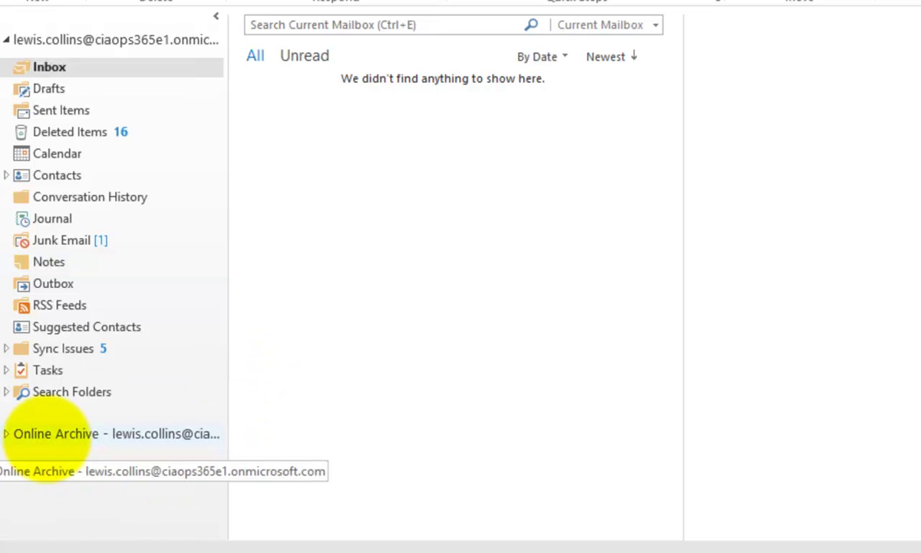
Step: In desktop Outlook, collapse the personal mailbox's folders and inspect the contents of SharePoint Lists before collapsing it too
double_click(15, 40)
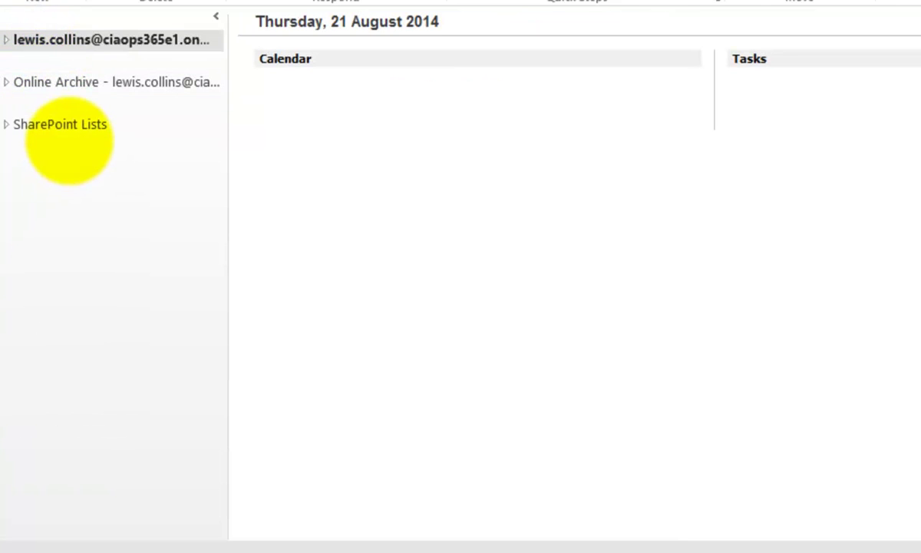
click(7, 125)
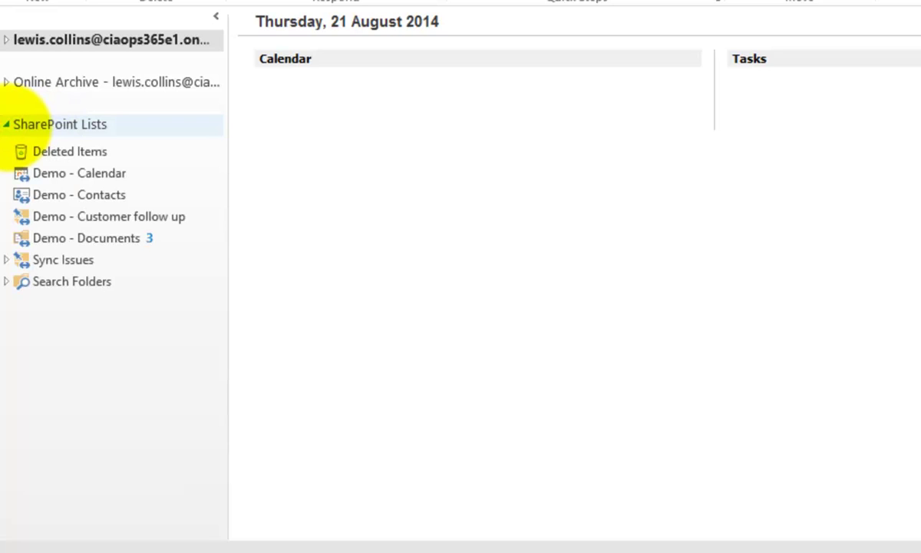
click(7, 125)
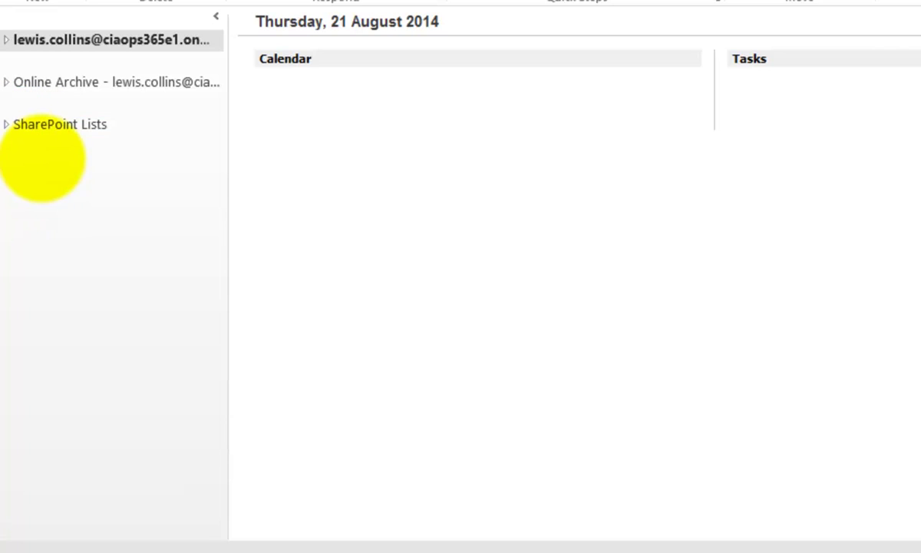
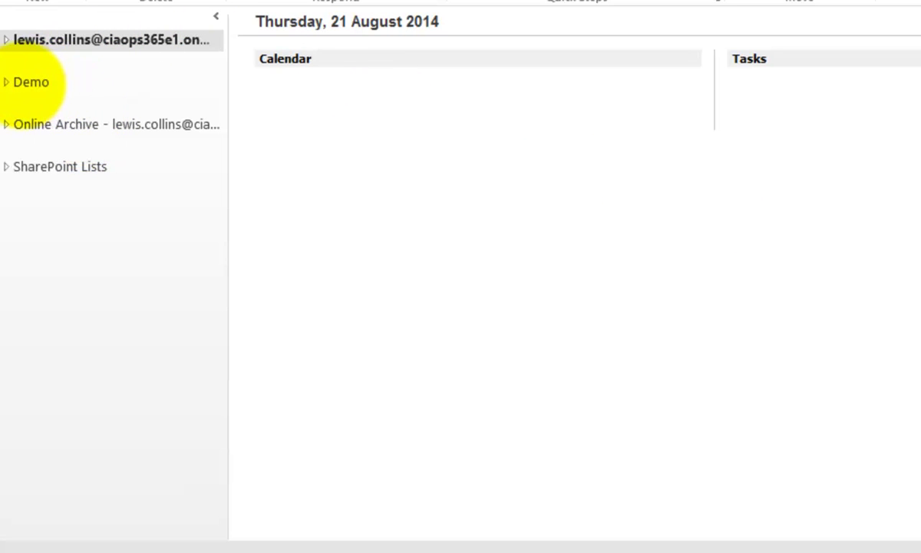
Step: Expand the Demo site mailbox in desktop Outlook, view its Inbox, and compare it with the Demo inbox in Outlook Web App
click(8, 81)
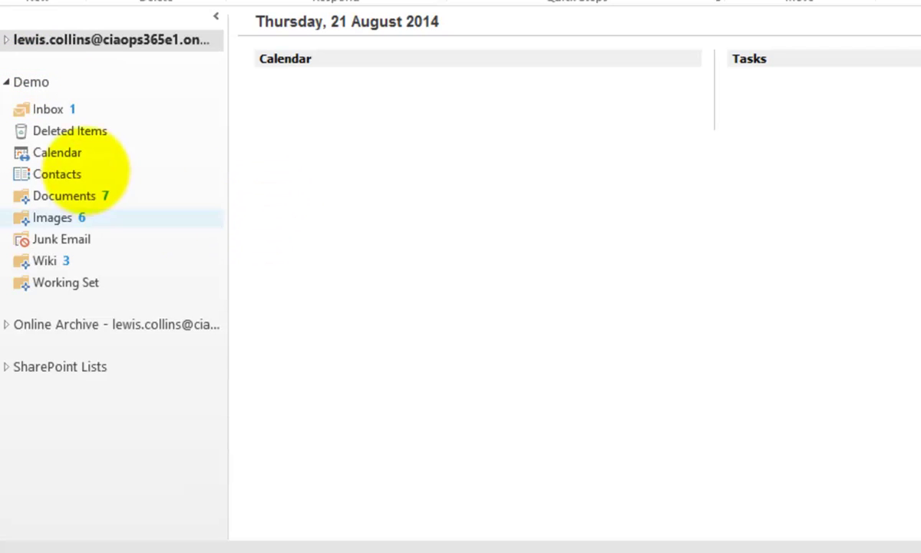
click(63, 109)
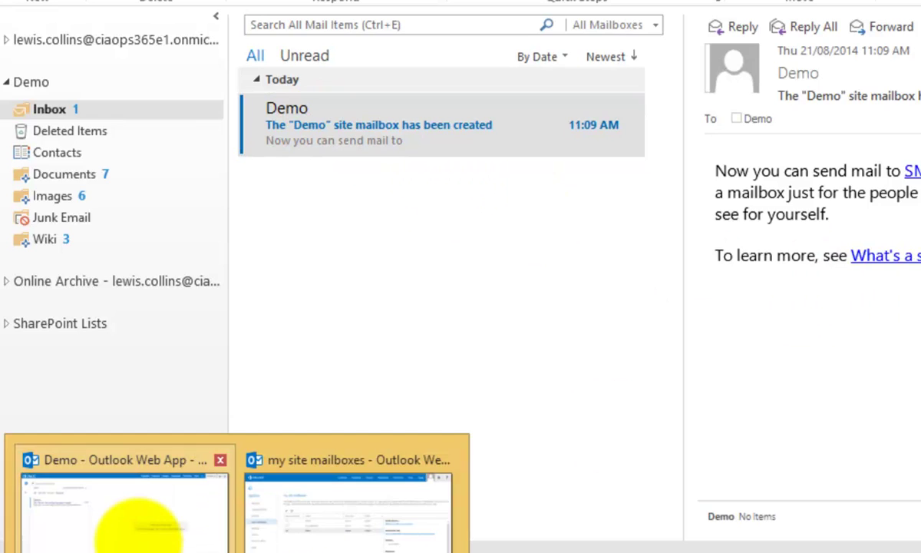
click(136, 540)
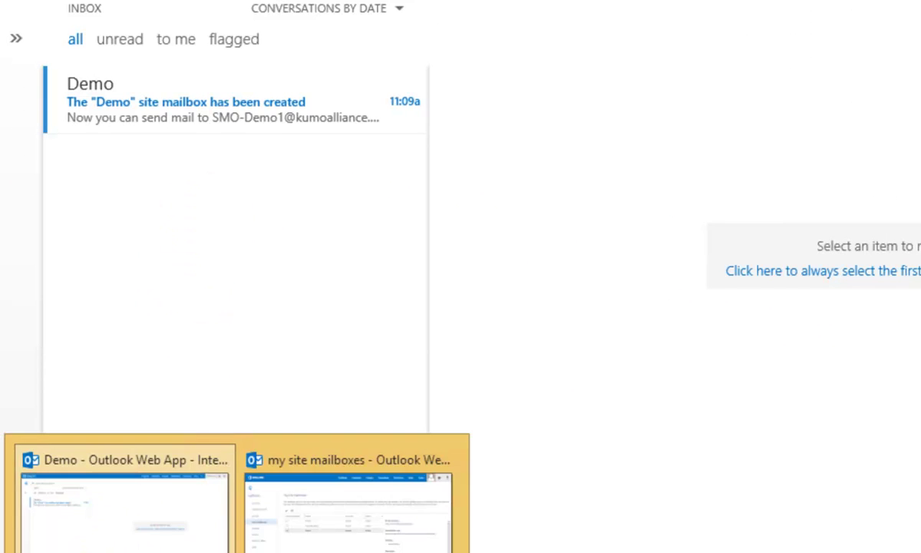
mouse_move(265, 550)
click(264, 499)
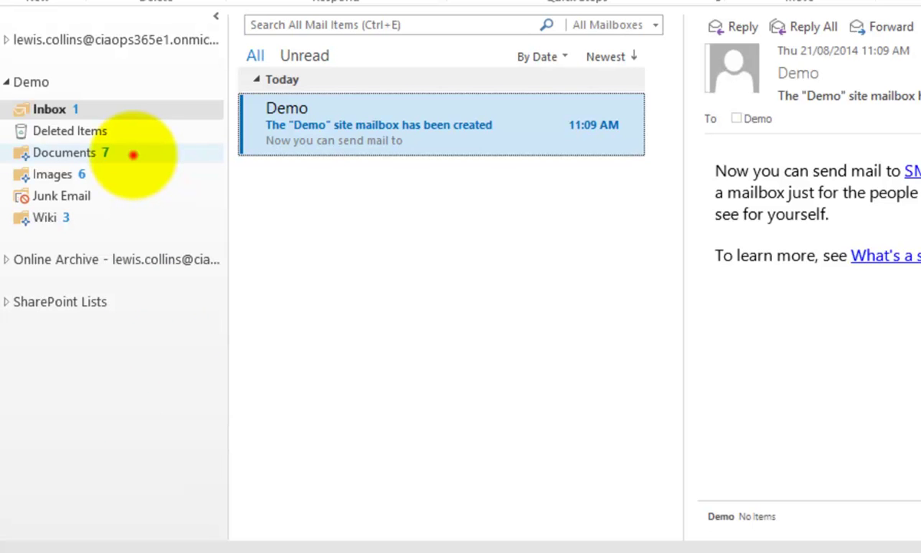
Step: View the Demo mailbox's Documents folder in desktop Outlook and compare it with the Documents library on the Demo team site
click(131, 153)
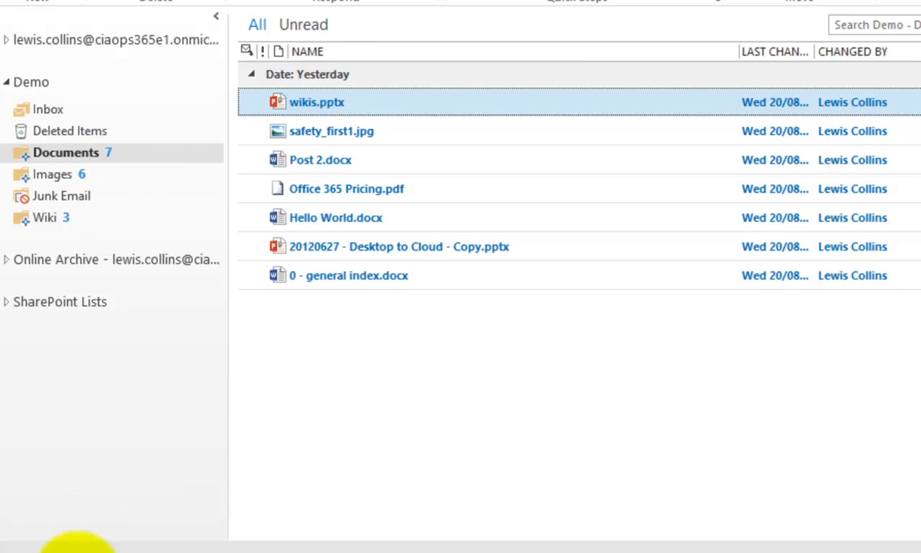
click(107, 545)
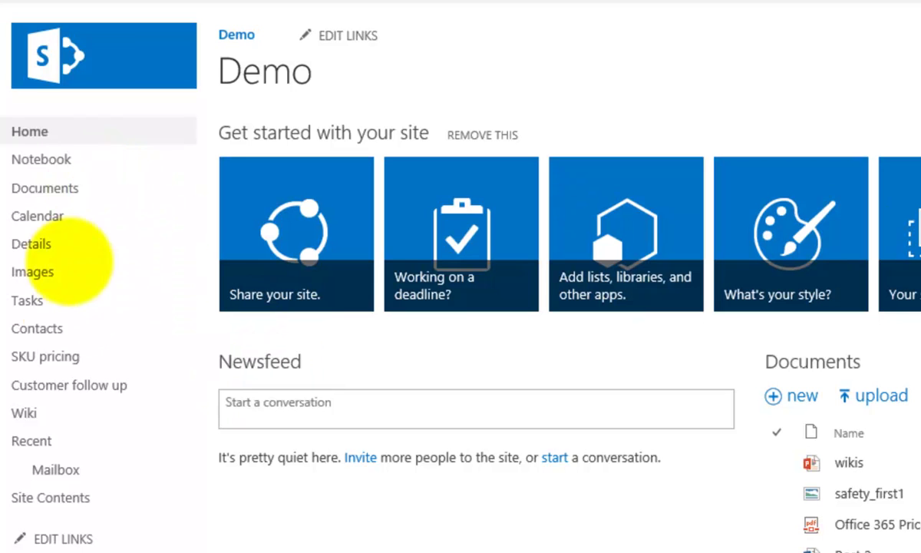
click(49, 187)
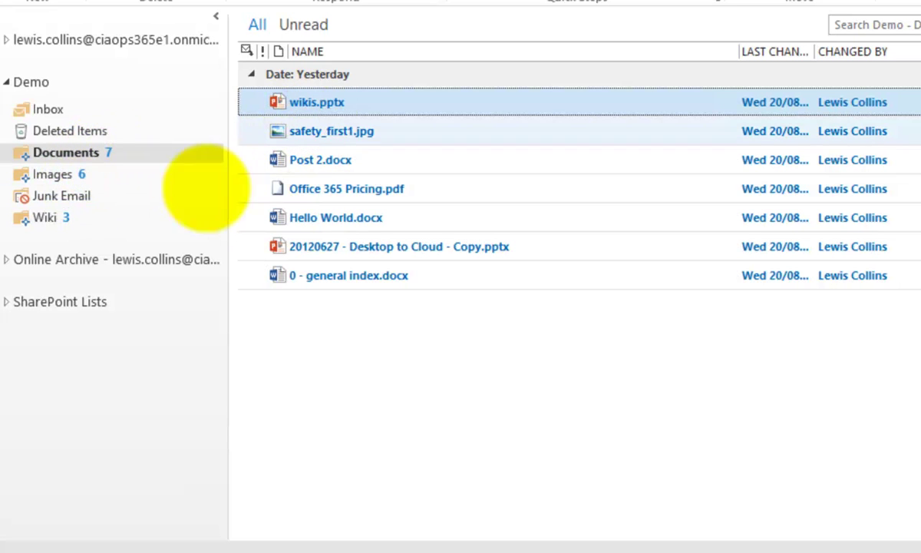
Step: Read the "From external" message in the Demo inbox in desktop Outlook and check for it in the team site's mailbox
click(48, 112)
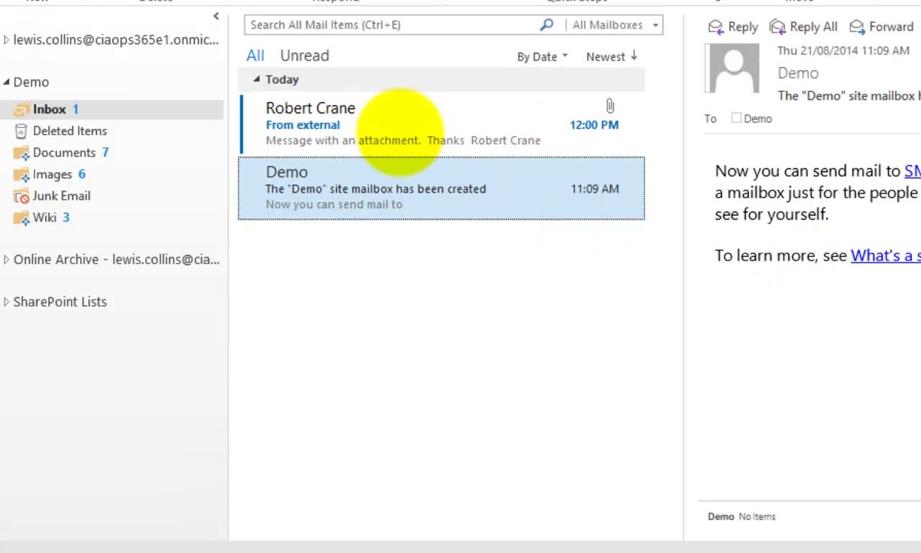
click(397, 129)
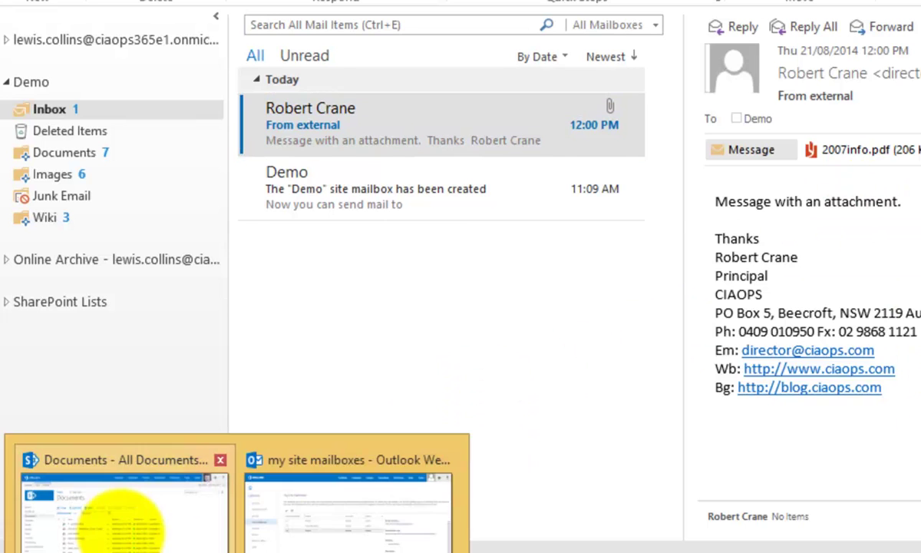
click(115, 503)
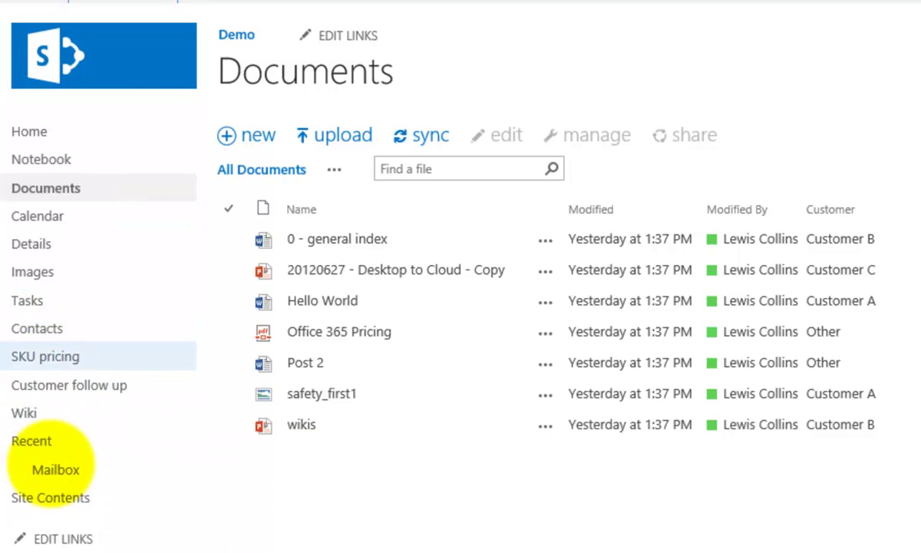
click(52, 469)
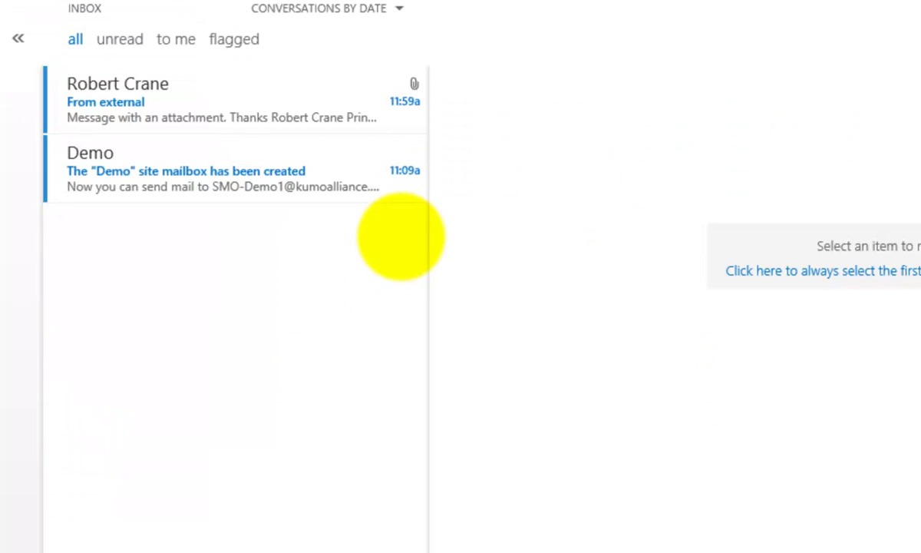
mouse_move(251, 97)
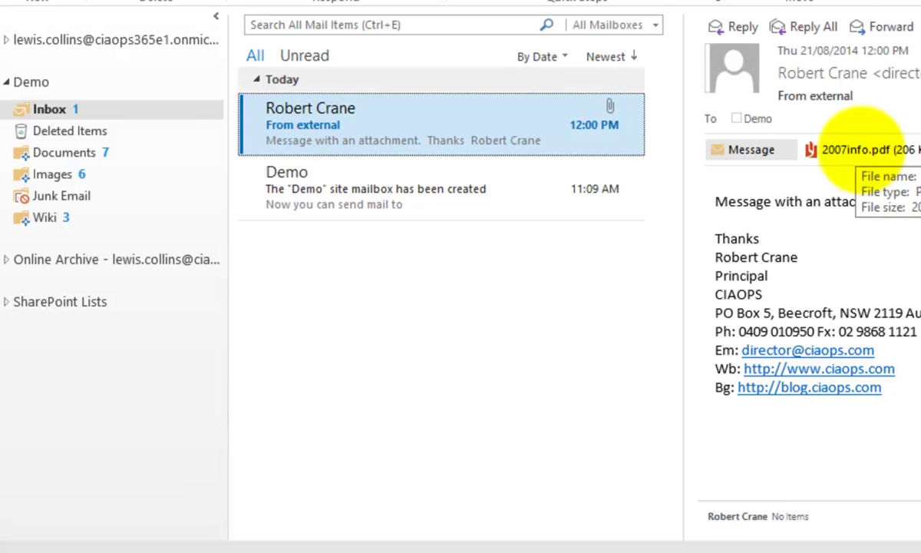
Step: In desktop Outlook, copy the 2007info.pdf attachment from the "From external" message into the Demo mailbox's Documents folder and open that folder
drag(852, 150, 94, 155)
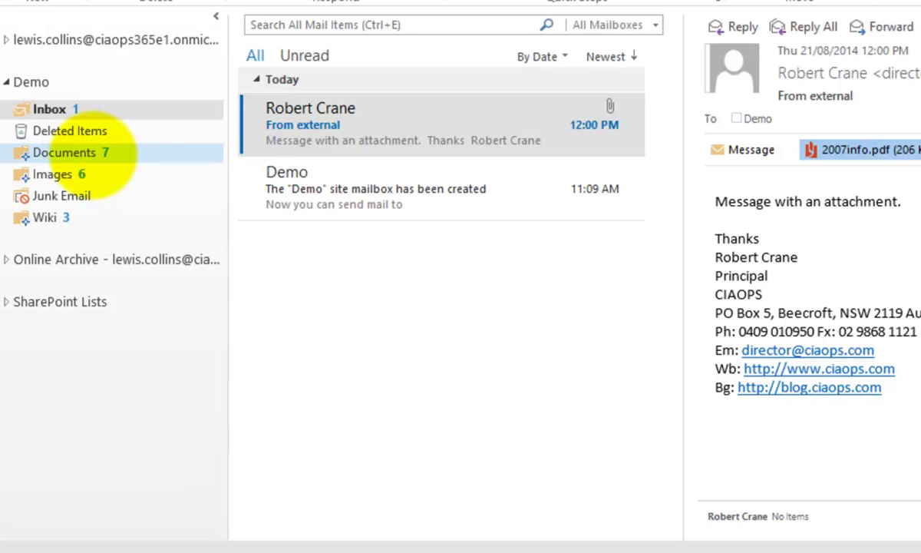
drag(94, 156, 94, 156)
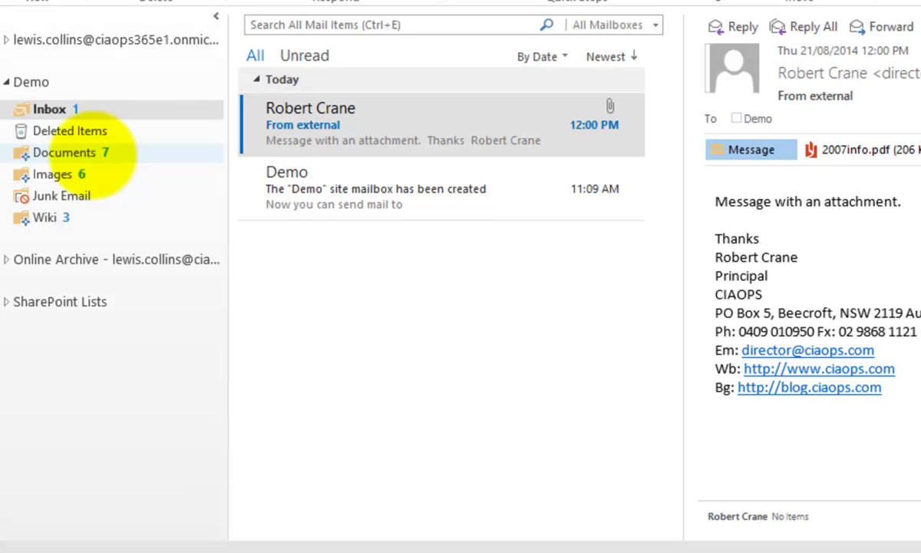
click(98, 150)
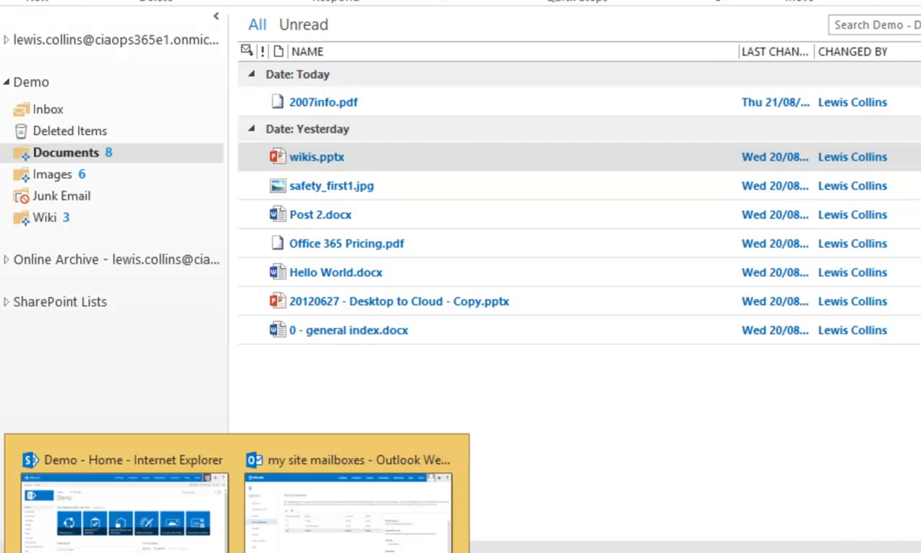
Step: Switch to the Demo team site in the browser, open its Documents library, and select the 2007info file
click(111, 510)
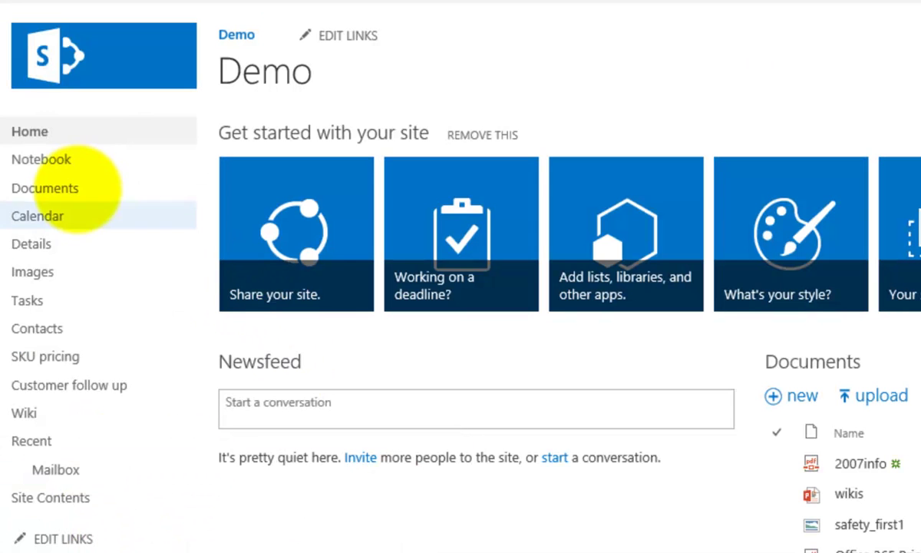
click(74, 183)
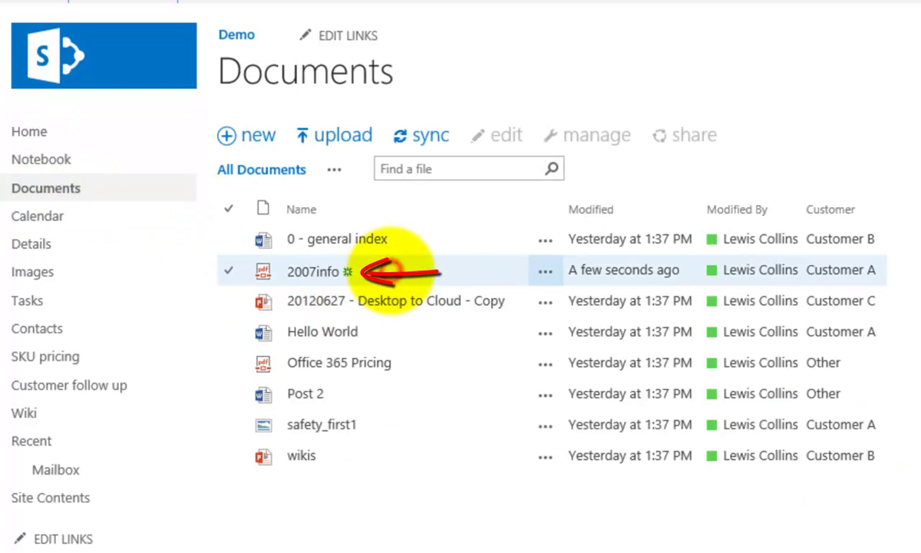
click(387, 268)
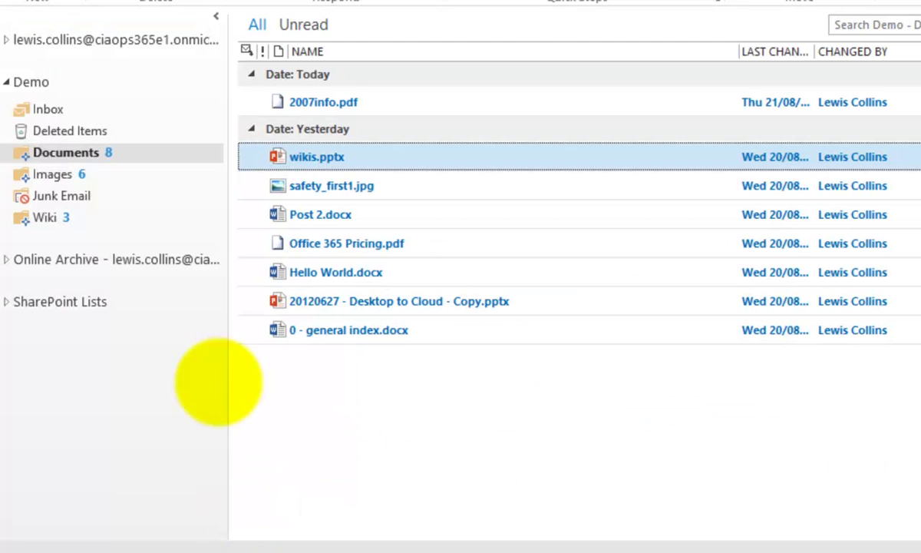
Step: Review the Demo inbox in desktop Outlook, switch to the team site's mailbox, and open the site mailbox creation message
click(55, 109)
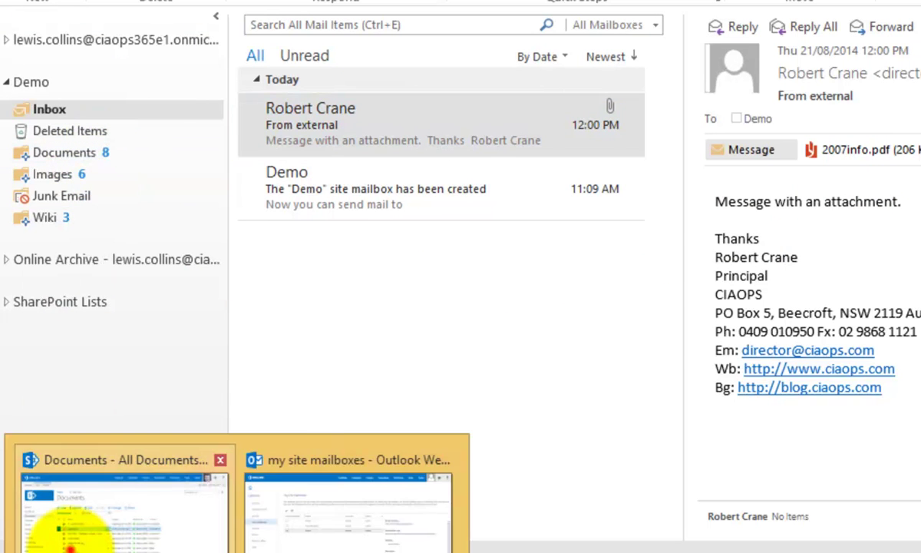
click(58, 509)
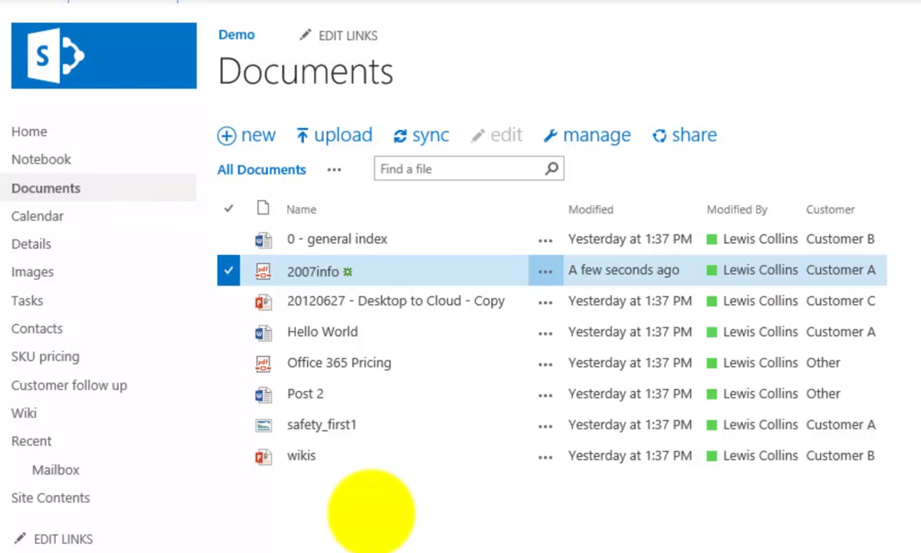
click(63, 464)
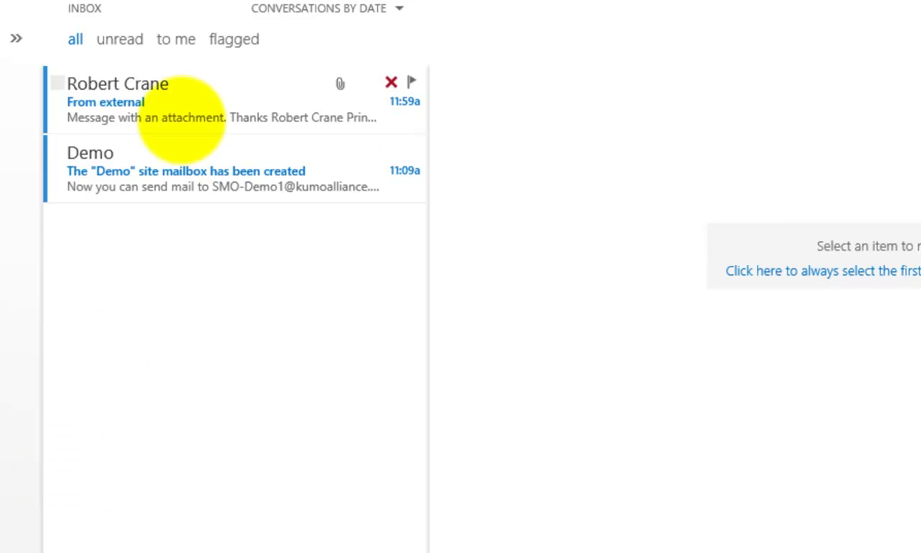
click(190, 146)
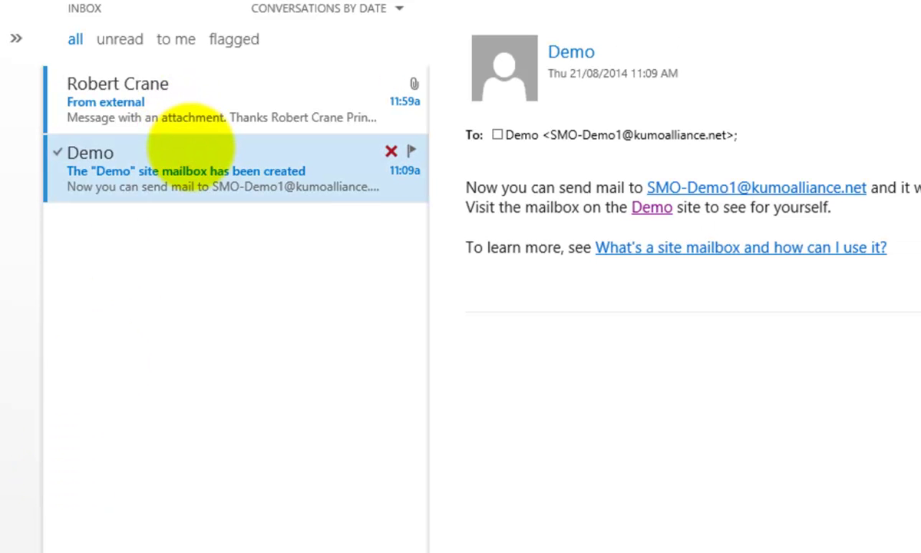